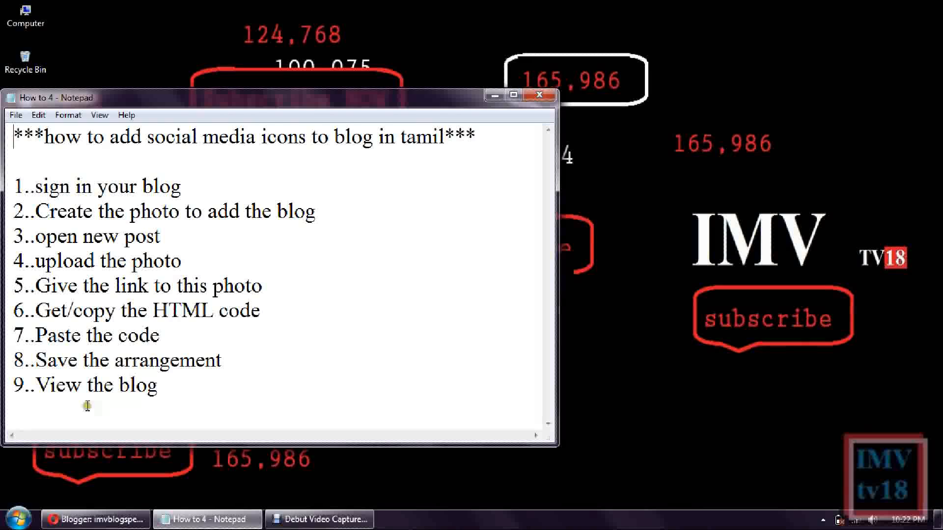
Step: Switch to Blogger in the Opera browser and create a new post titled "icons" on the imvblogspecial blog
left_click(94, 522)
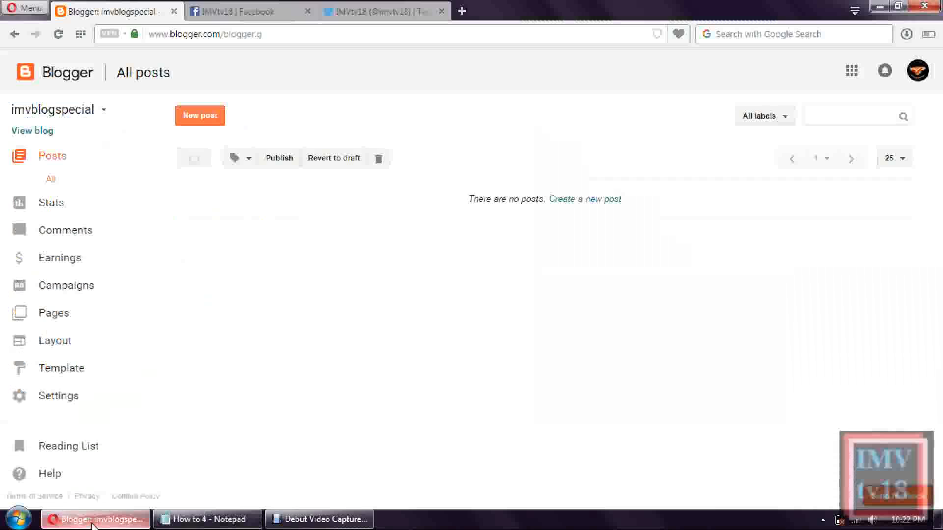
left_click(211, 121)
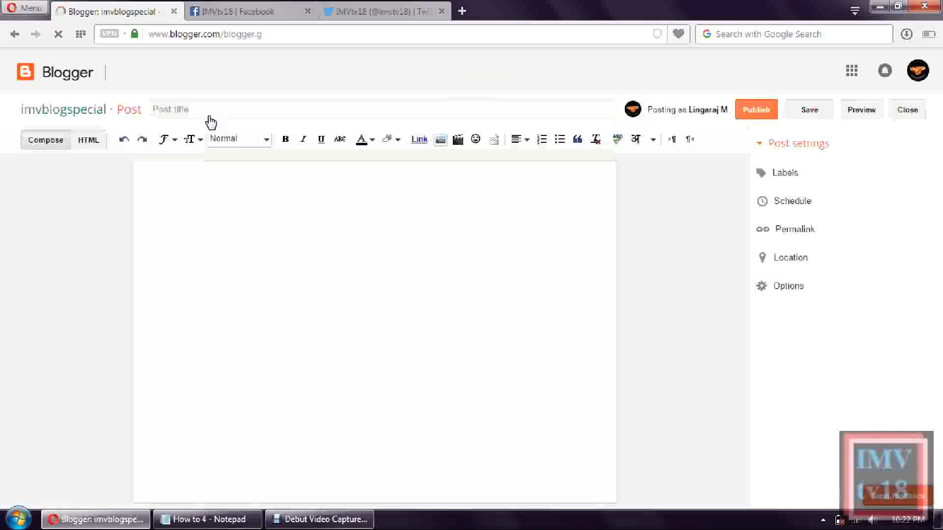
left_click(209, 108)
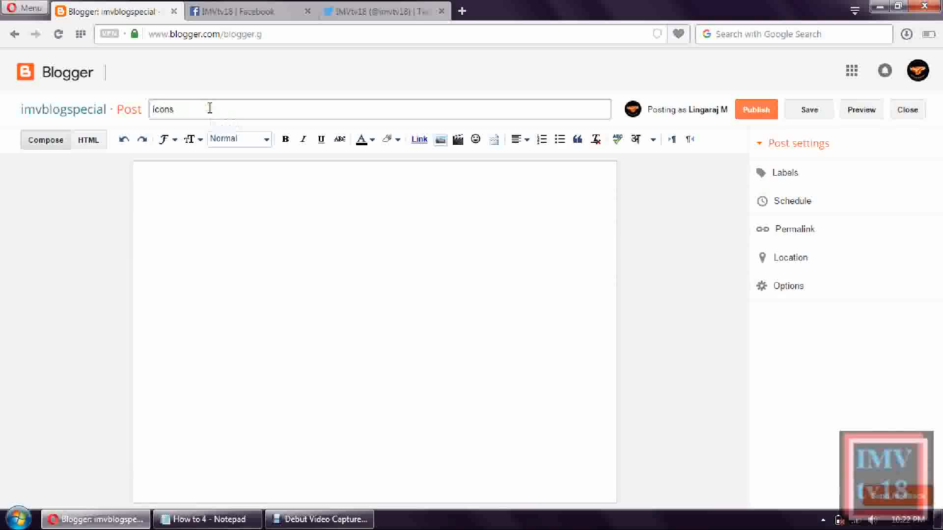
Step: Upload the facebook and twitter images from the Desktop folder and insert both into the post body
left_click(240, 265)
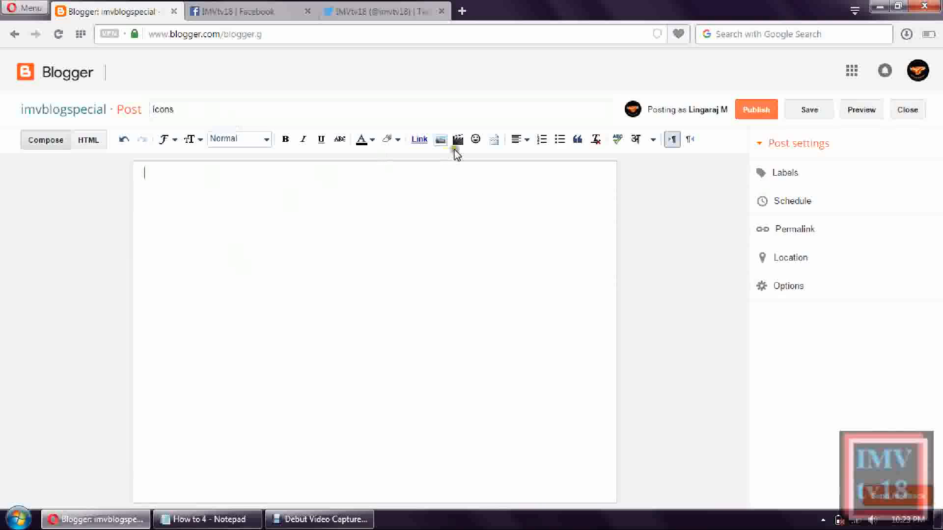
left_click(440, 143)
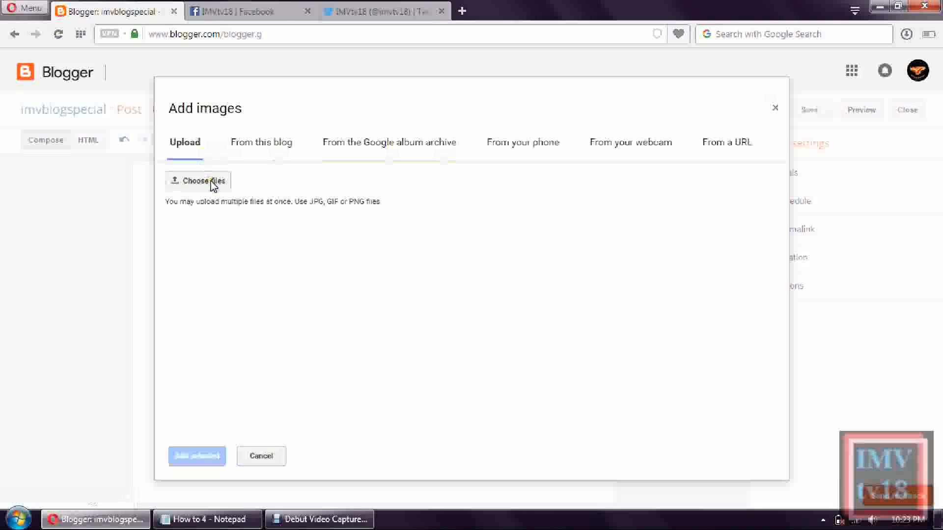
left_click(213, 185)
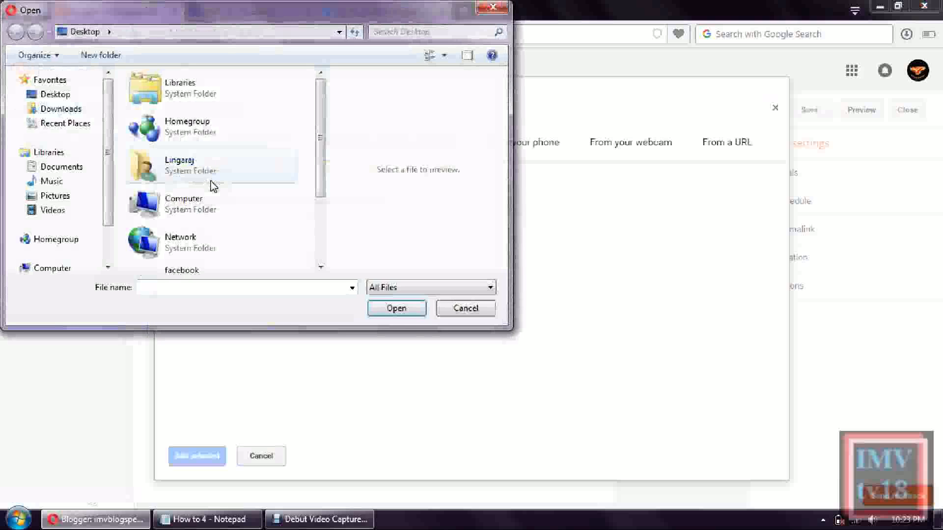
left_click_drag(318, 124, 315, 181)
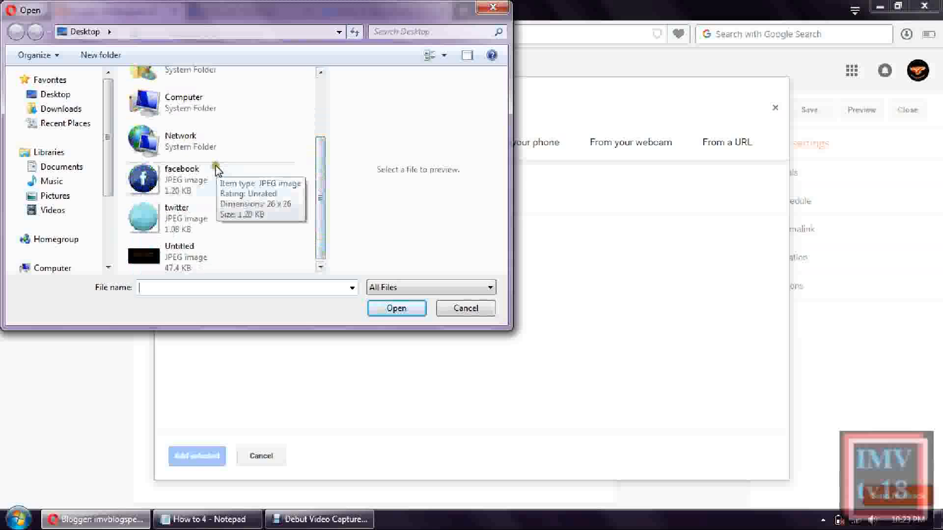
left_click(219, 178)
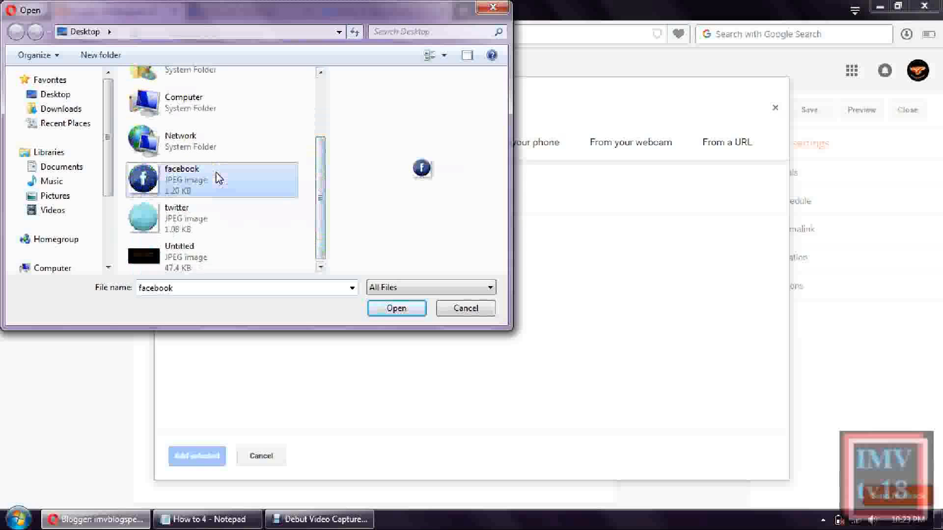
left_click(220, 221, "ctrl")
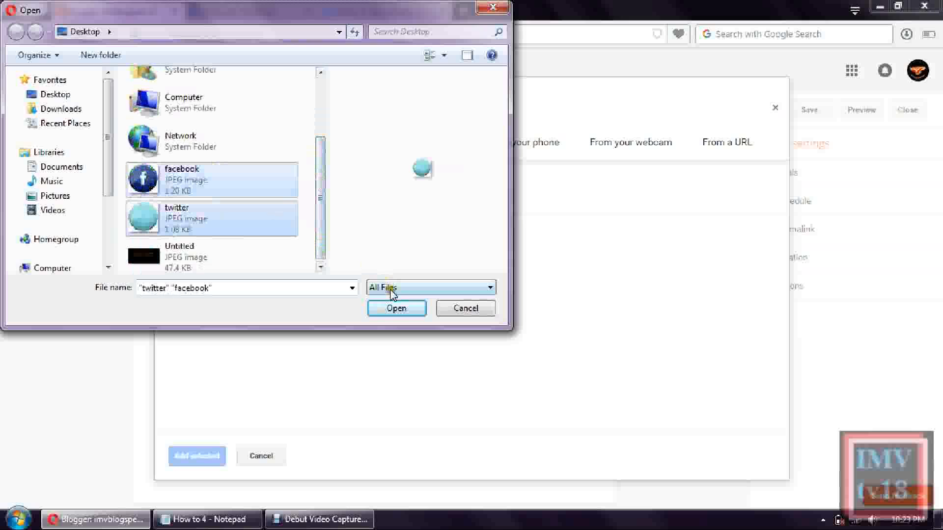
left_click(397, 309)
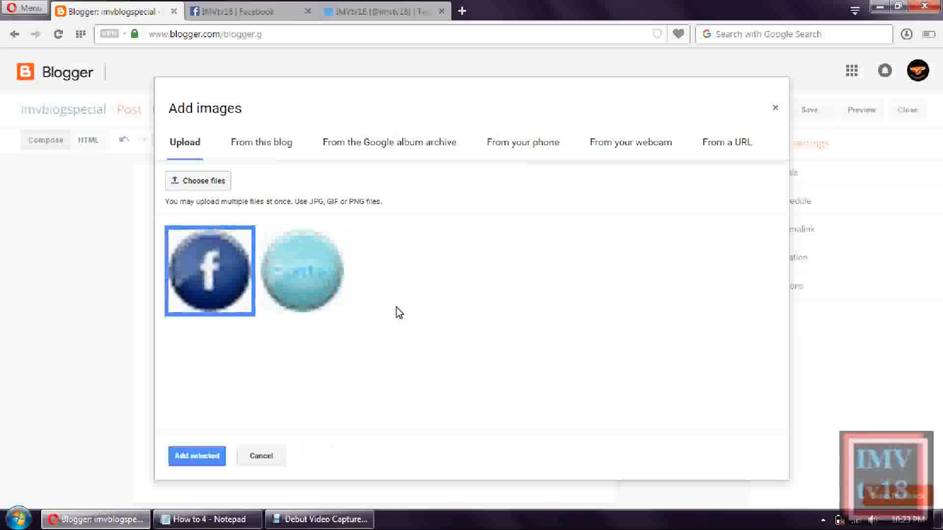
left_click(299, 282)
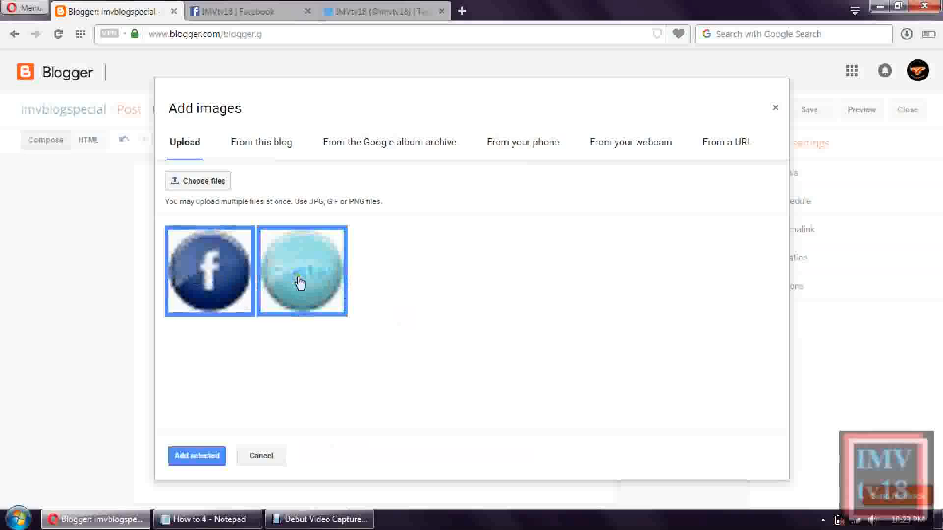
left_click(197, 456)
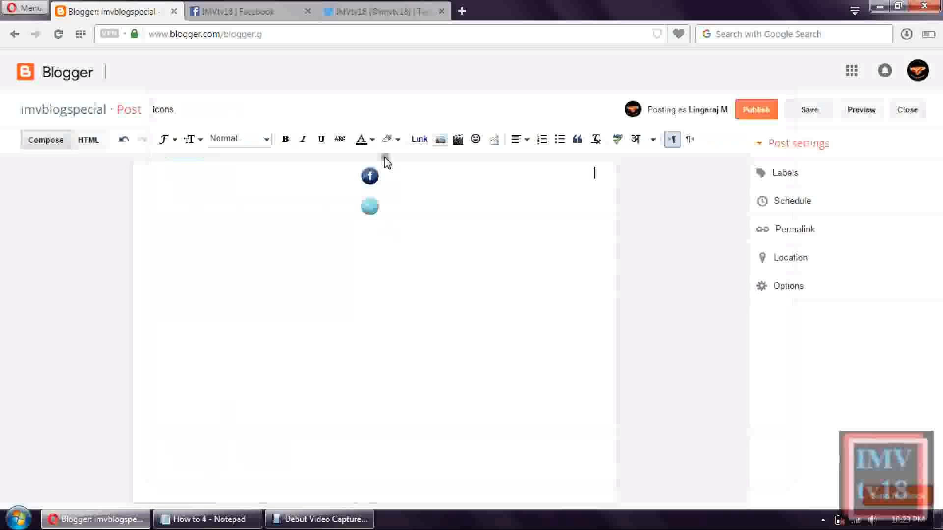
Step: Add the caption "Facebook" to the Facebook icon in the post
left_click(369, 175)
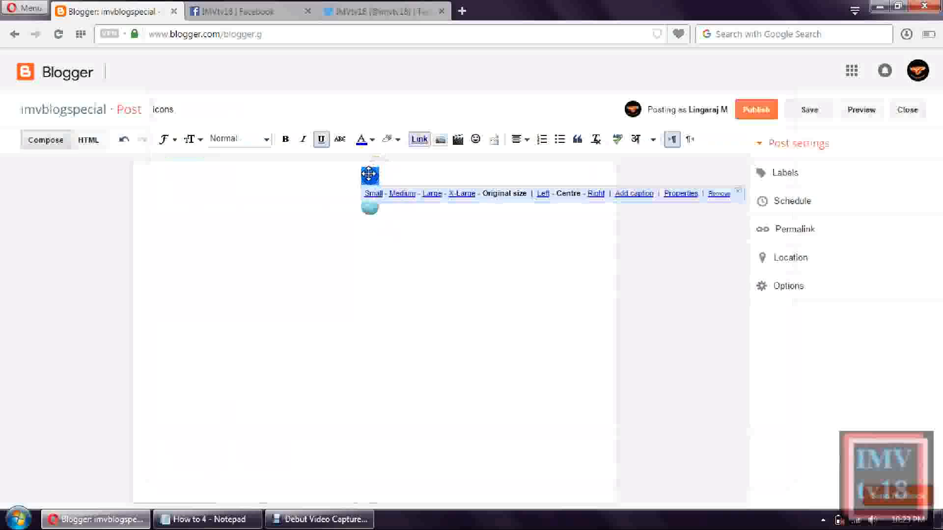
left_click(634, 193)
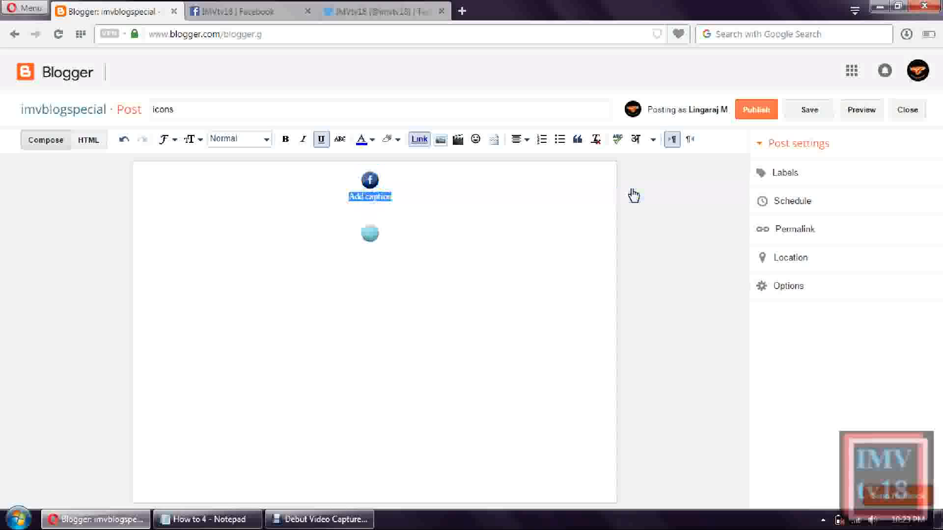
type("Fcae")
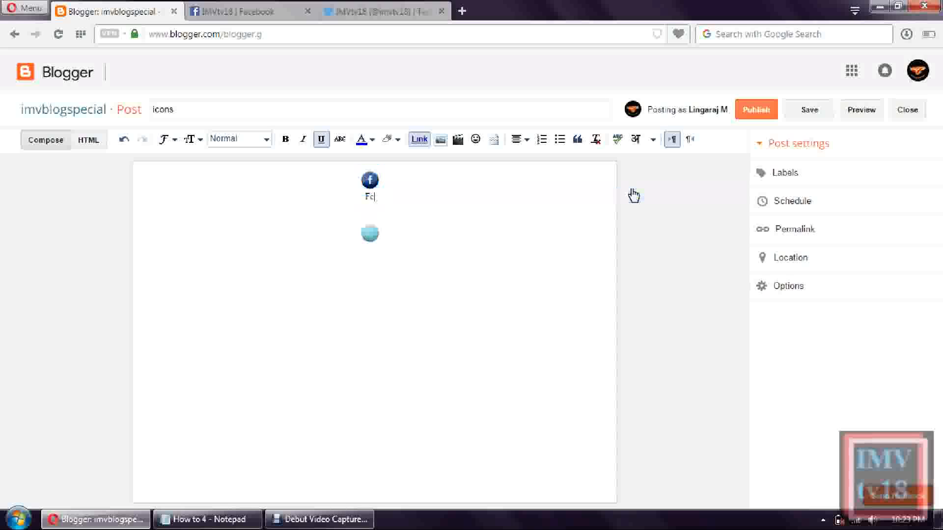
key("BackSpace")
key("BackSpace")
key("BackSpace")
type("aceb")
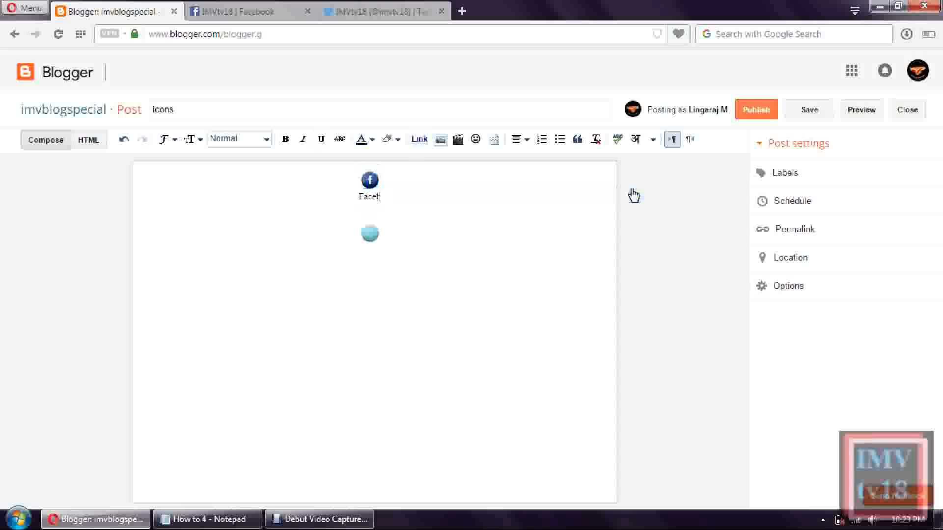
type("ook")
Step: Add the caption "Twitter" to the Twitter icon in the post
left_click(373, 235)
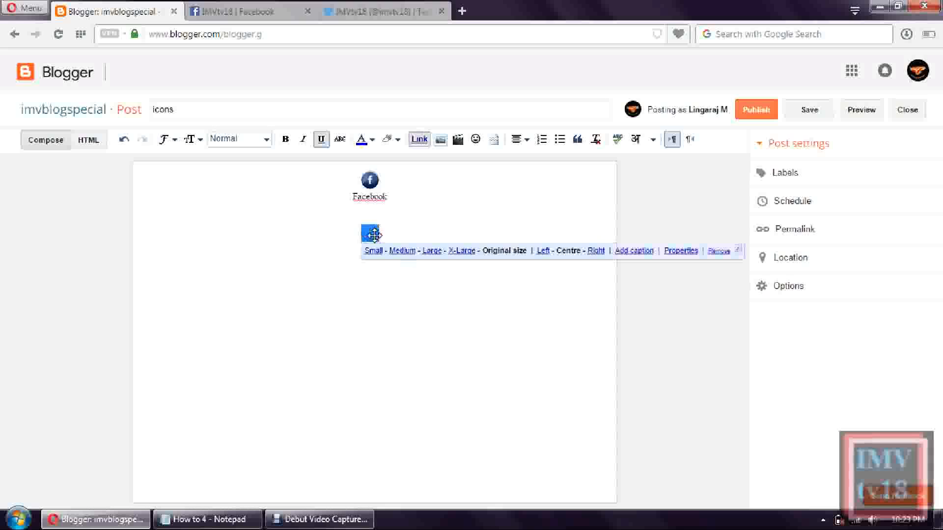
left_click(636, 251)
type("T")
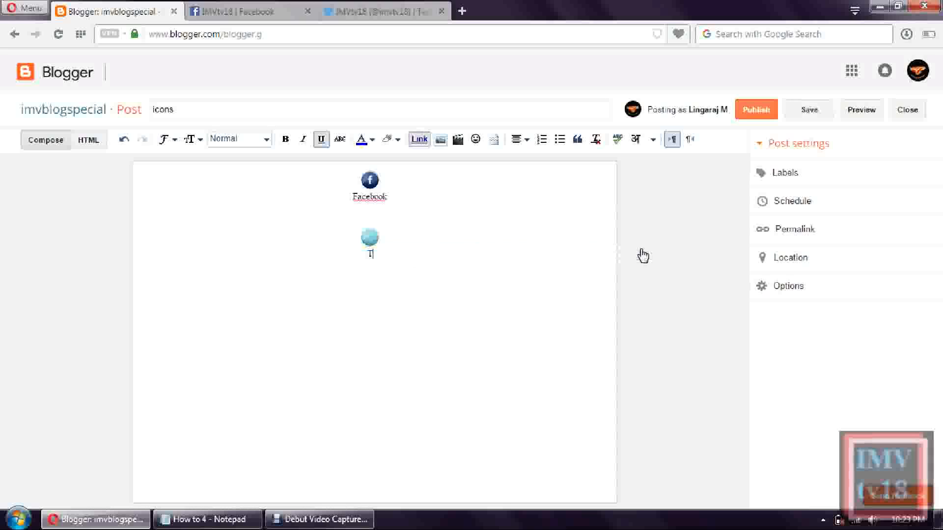
type("witter")
left_click(443, 316)
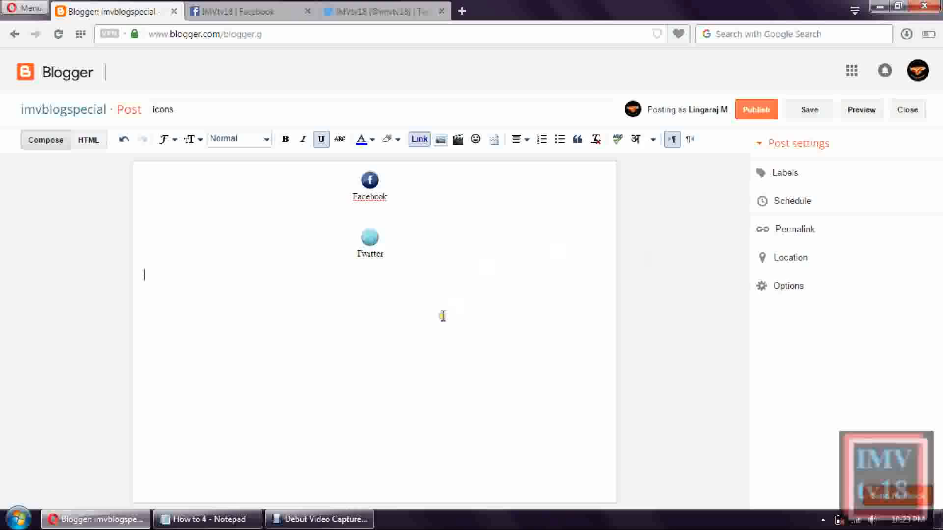
left_click(370, 181)
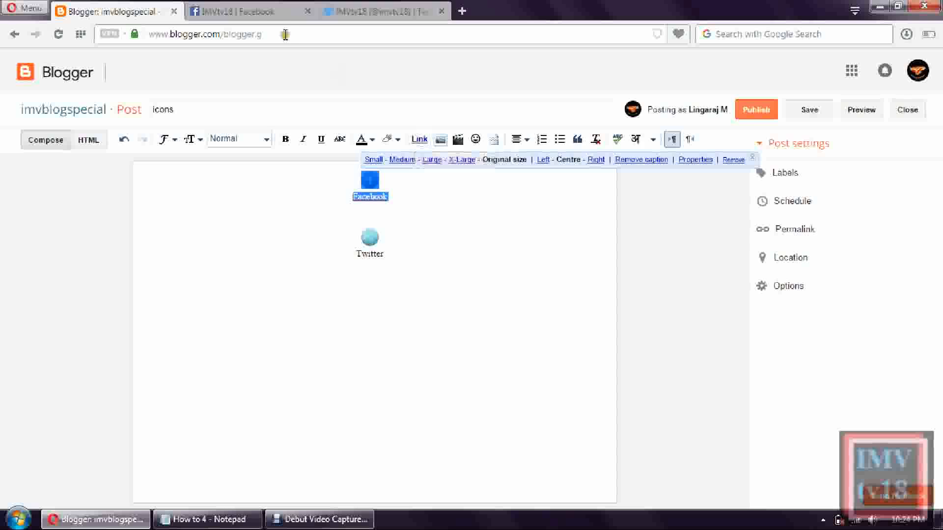
left_click(253, 12)
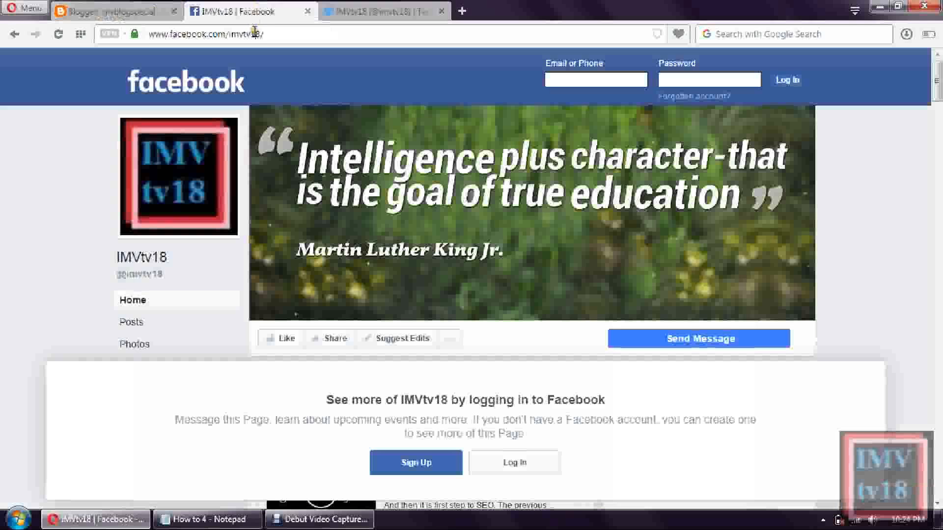
left_click(255, 33)
key("ctrl+c")
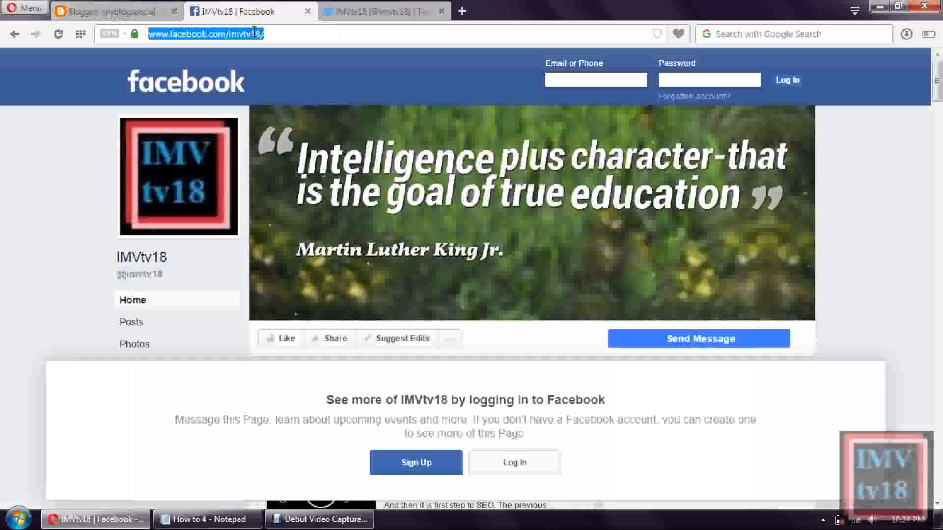
left_click(152, 11)
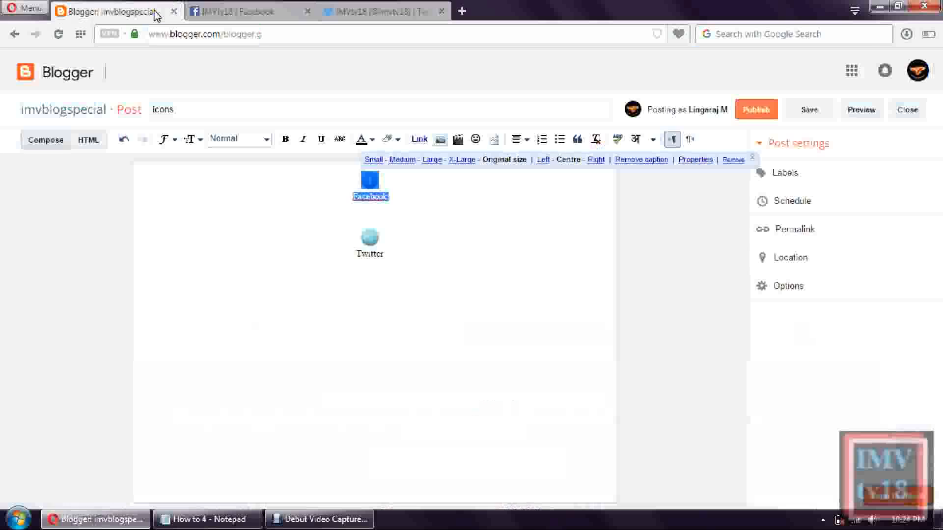
left_click(420, 140)
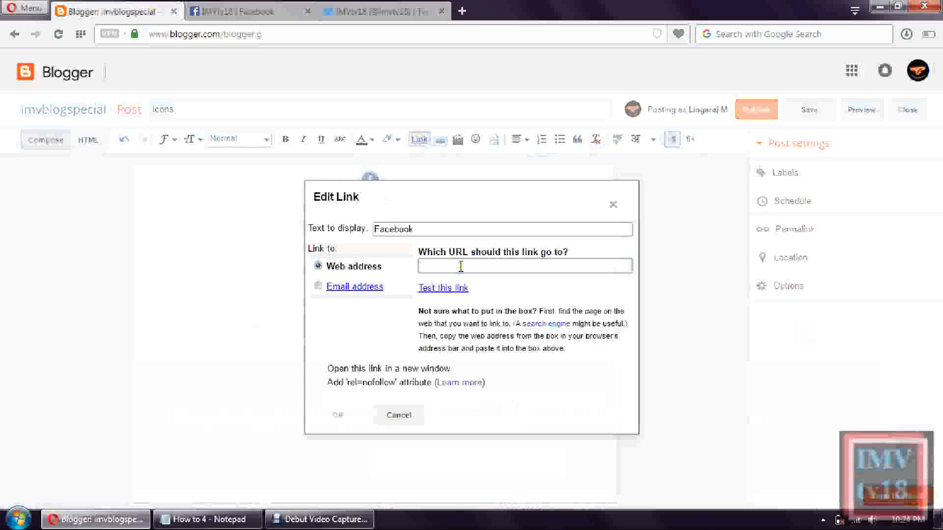
key("ctrl+v")
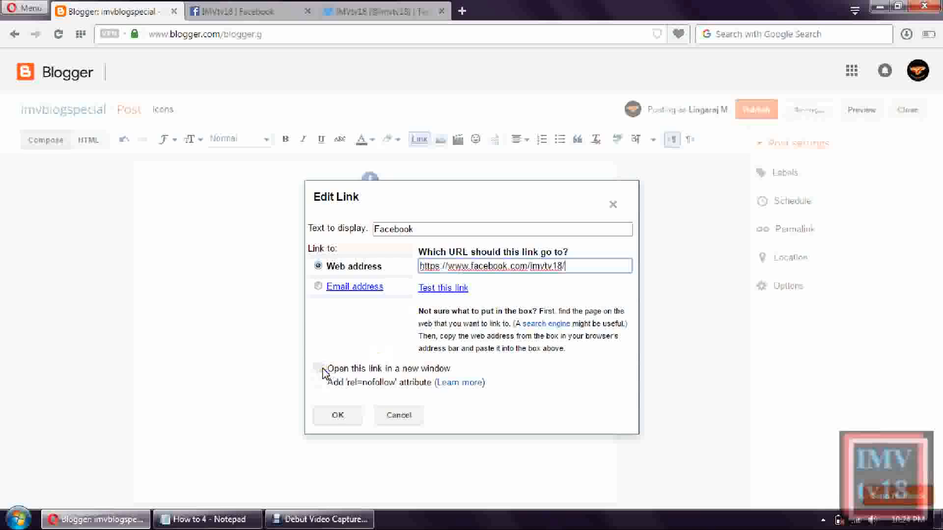
left_click(318, 369)
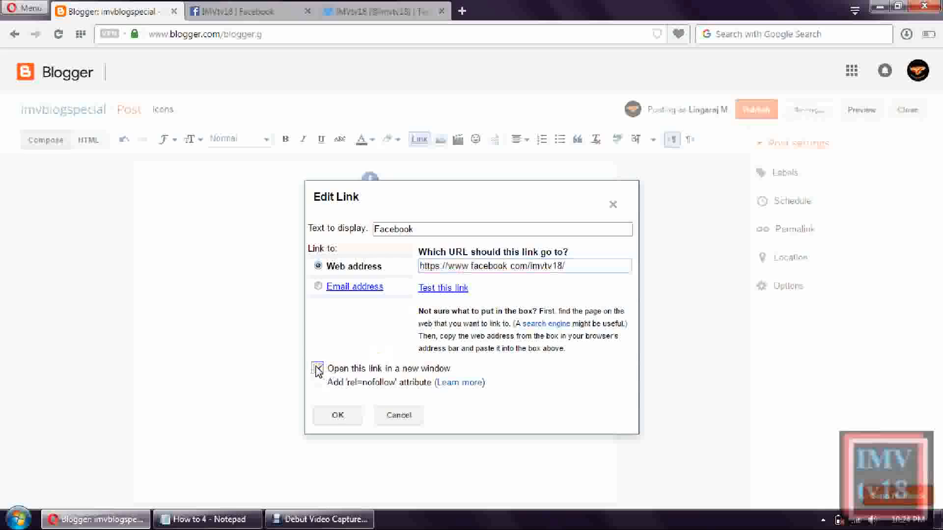
left_click(330, 415)
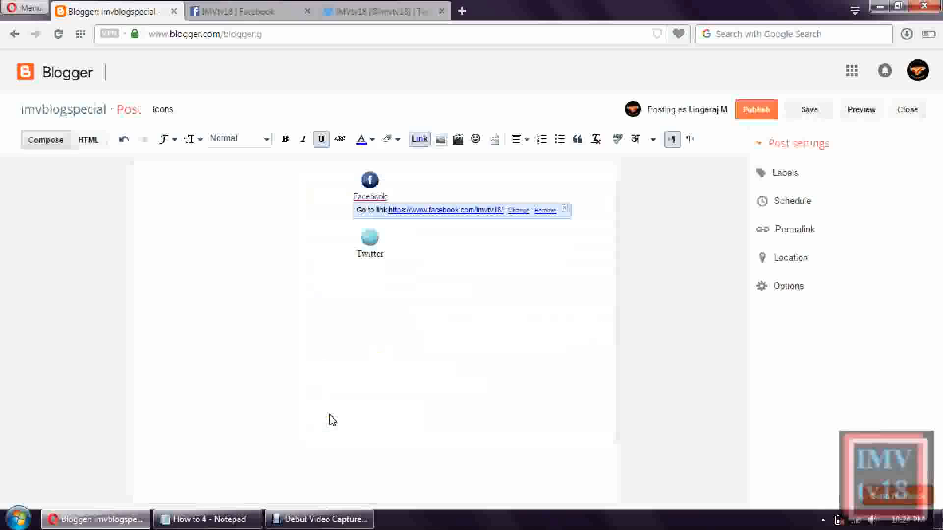
left_click(397, 12)
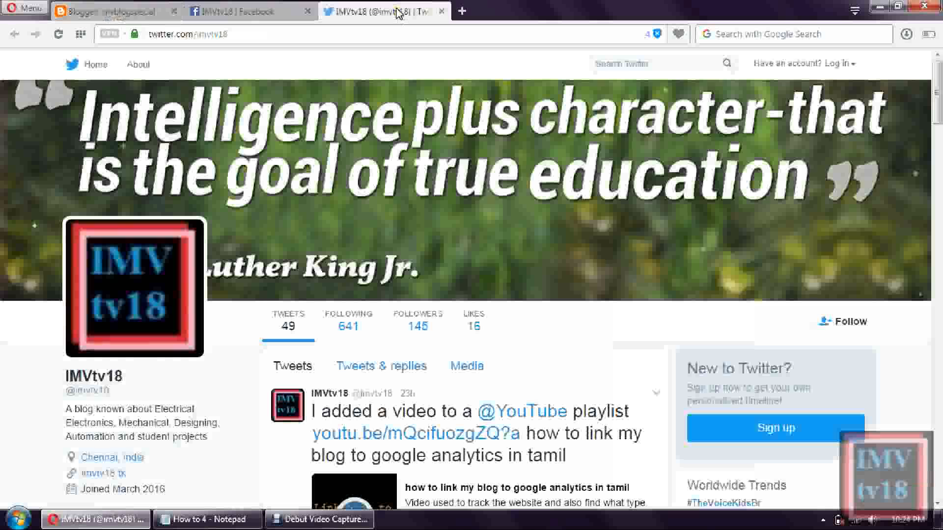
left_click(193, 33)
key("ctrl+c")
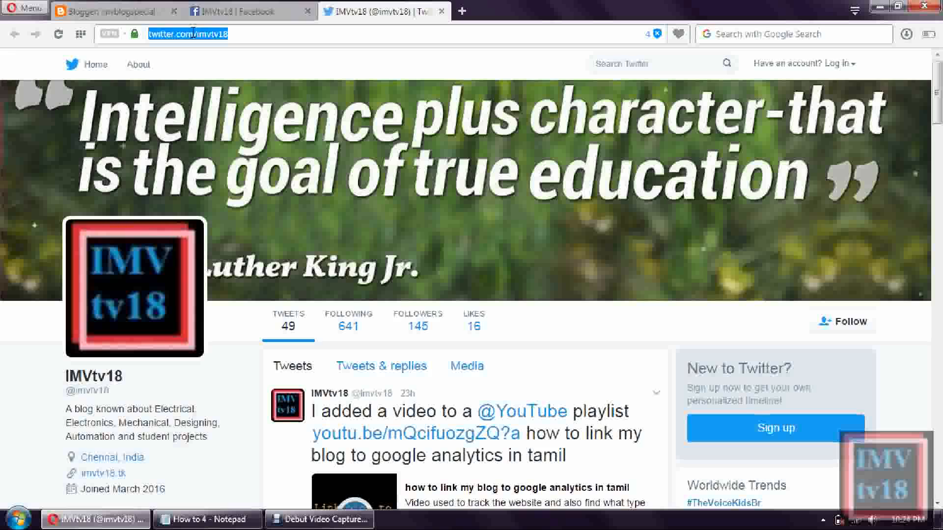
left_click(203, 11)
left_click(141, 15)
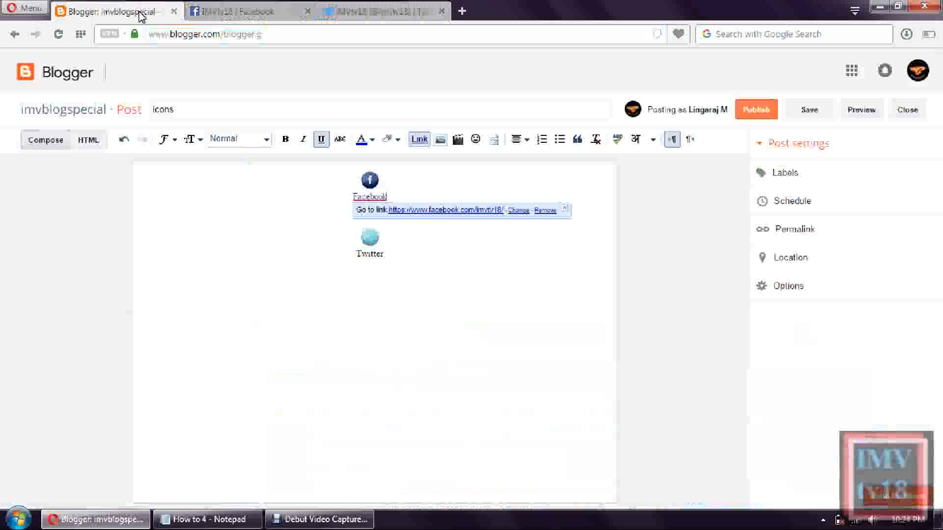
left_click(370, 238)
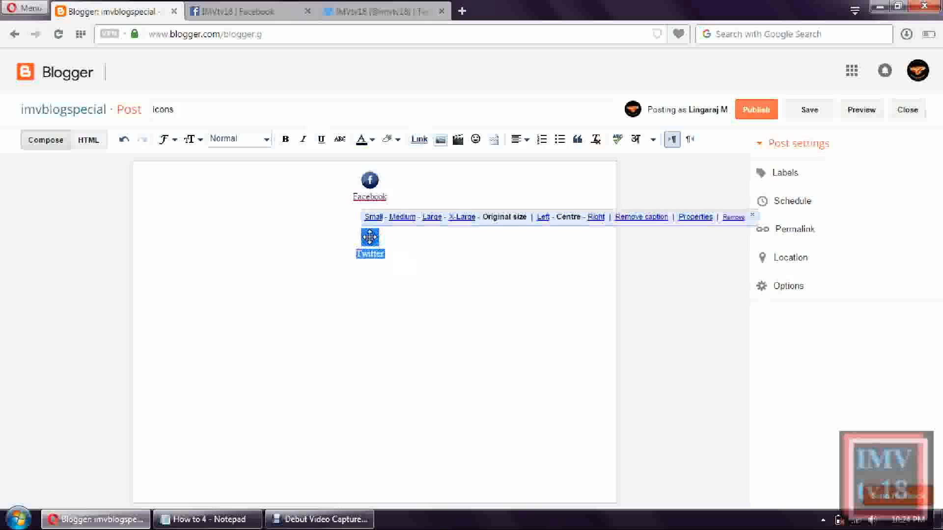
left_click(420, 140)
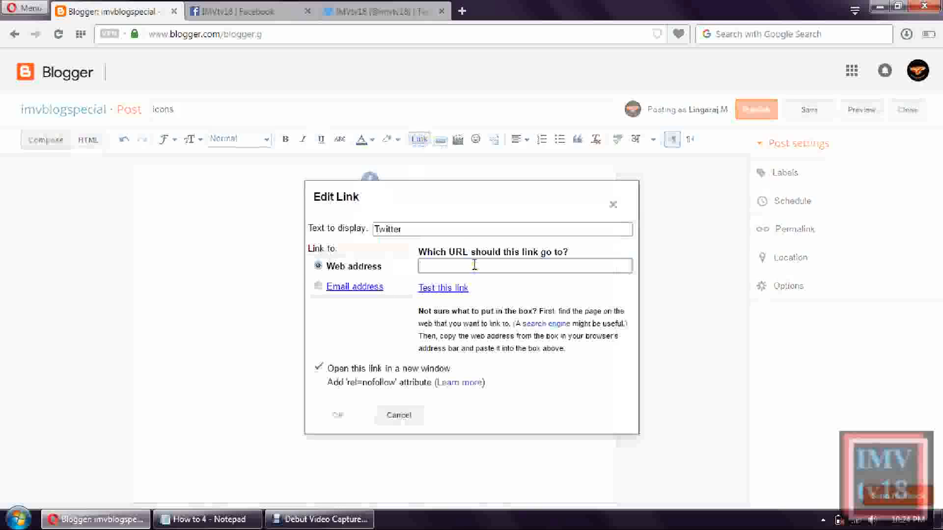
key("ctrl+v")
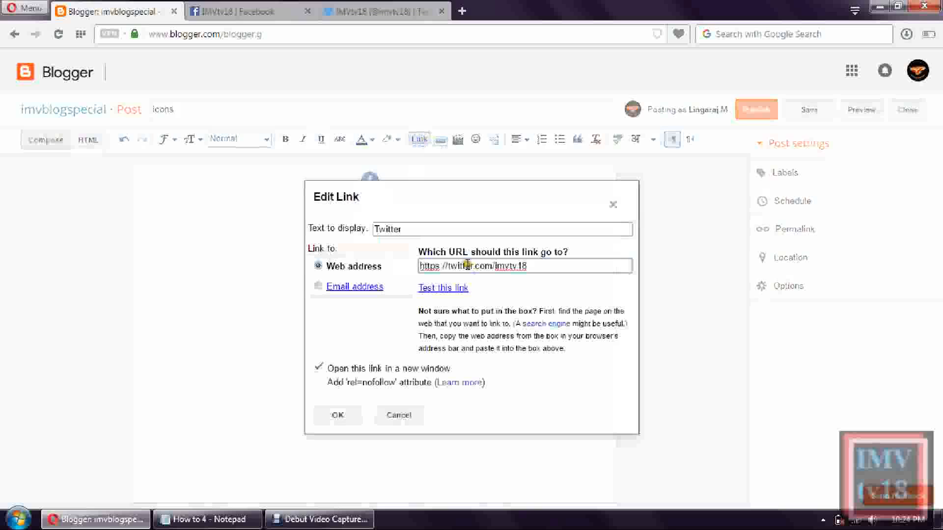
left_click(346, 417)
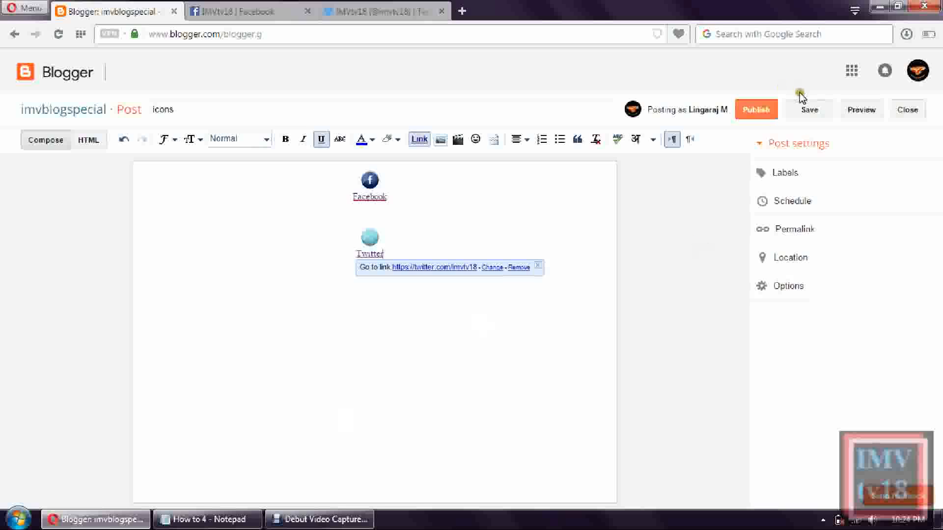
left_click(805, 109)
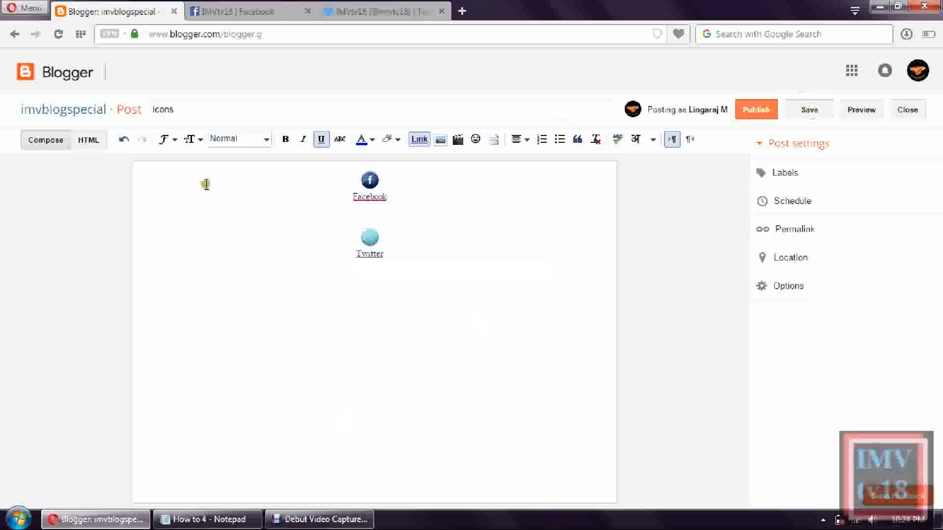
Step: Copy the icons post's entire HTML code, and close the post editor, discarding the unsaved changes
left_click(95, 140)
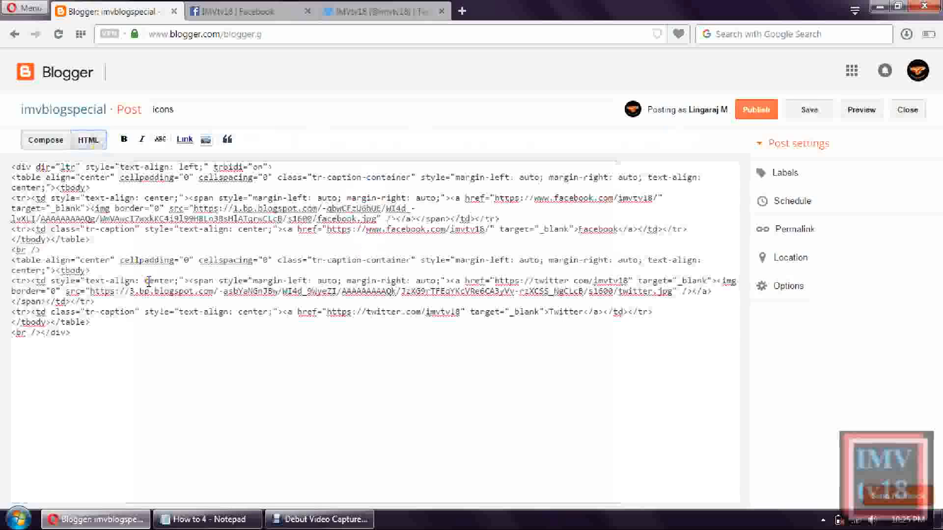
key("ctrl+a")
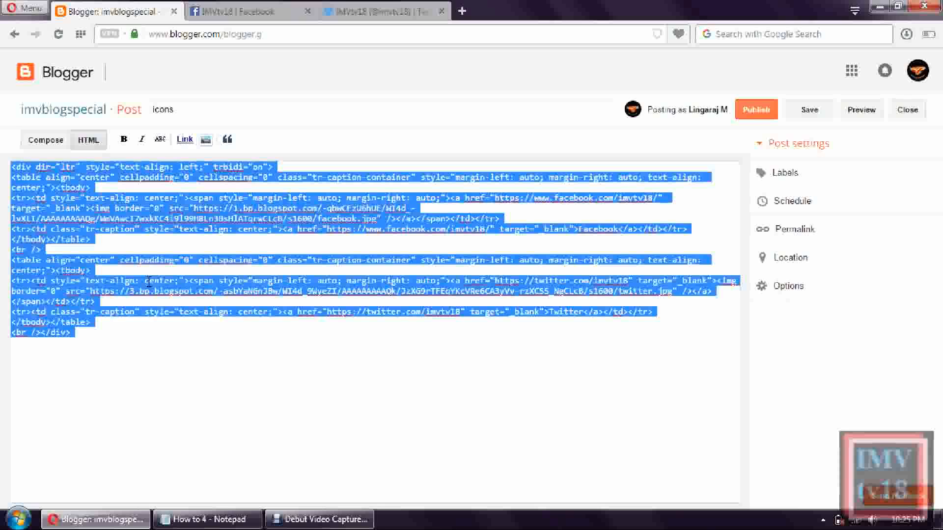
left_click(916, 114)
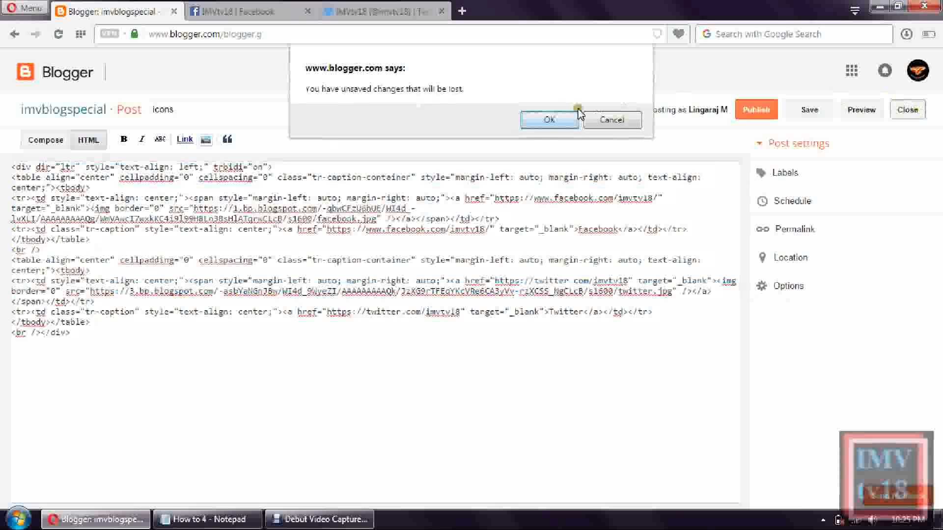
left_click(549, 120)
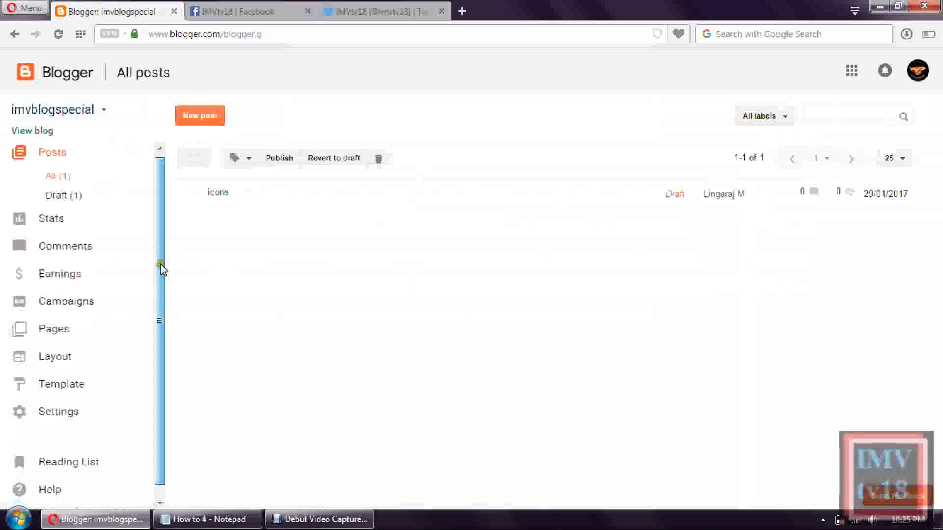
Step: Add an HTML/JavaScript gadget to the sidebar-right-1 section of the blog's layout
scroll(162, 268, "down", 1)
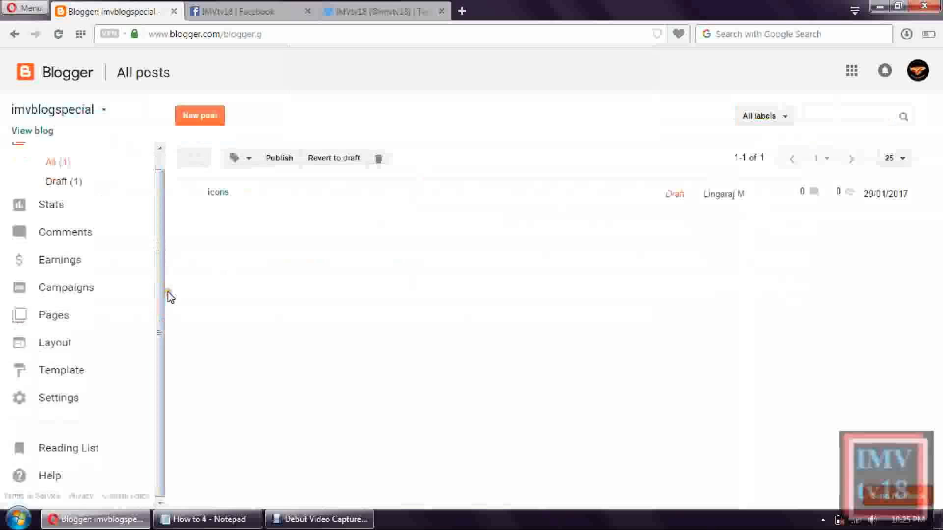
left_click(98, 351)
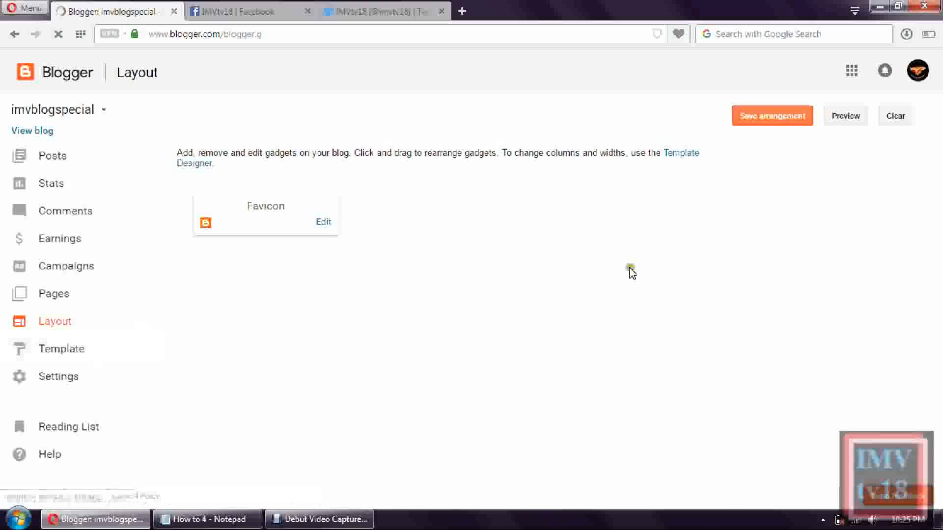
scroll(938, 244, "down", 2)
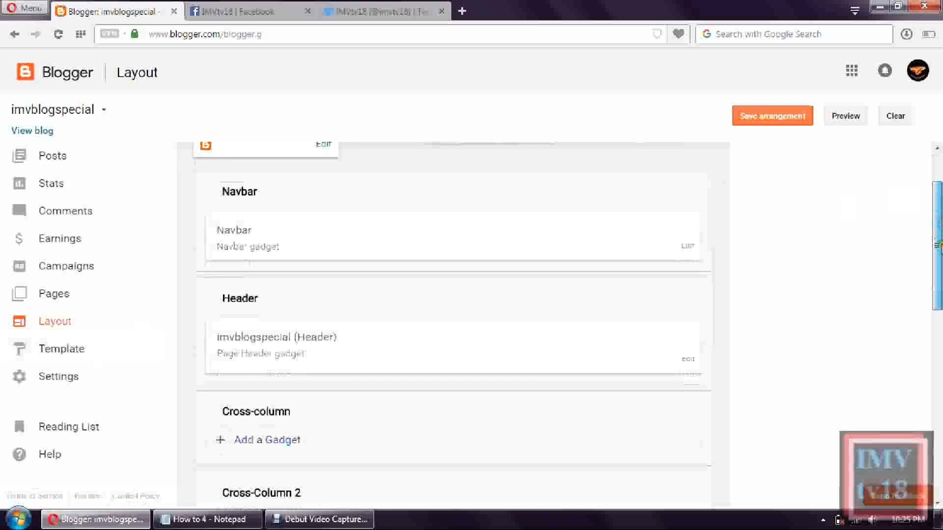
scroll(937, 244, "down", 8)
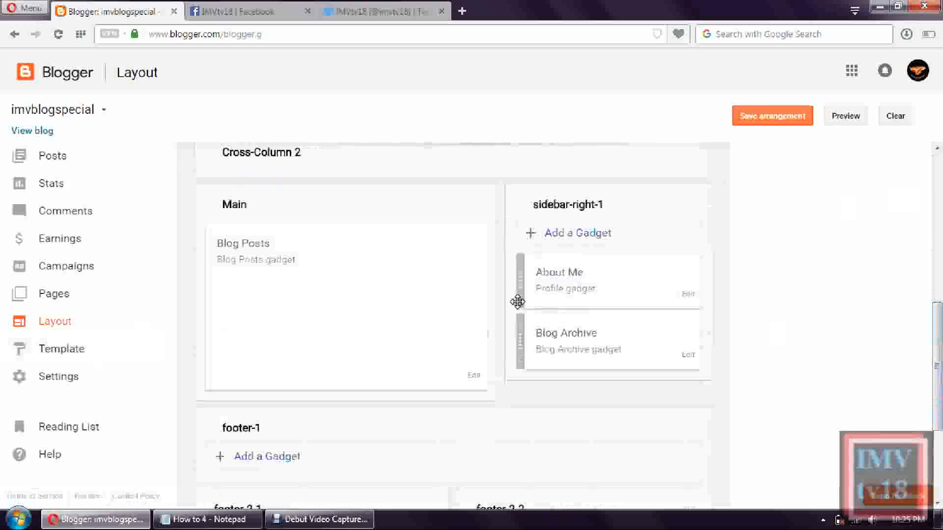
left_click(576, 240)
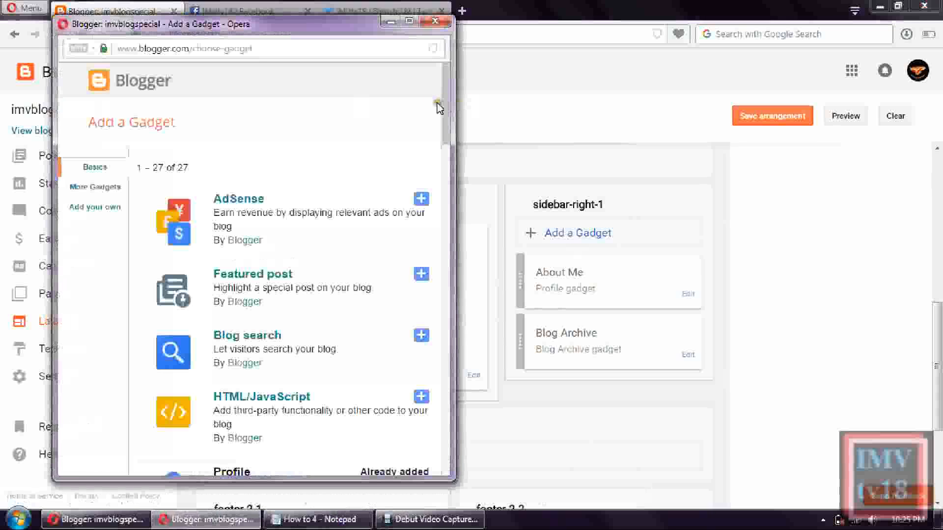
left_click_drag(444, 105, 447, 160)
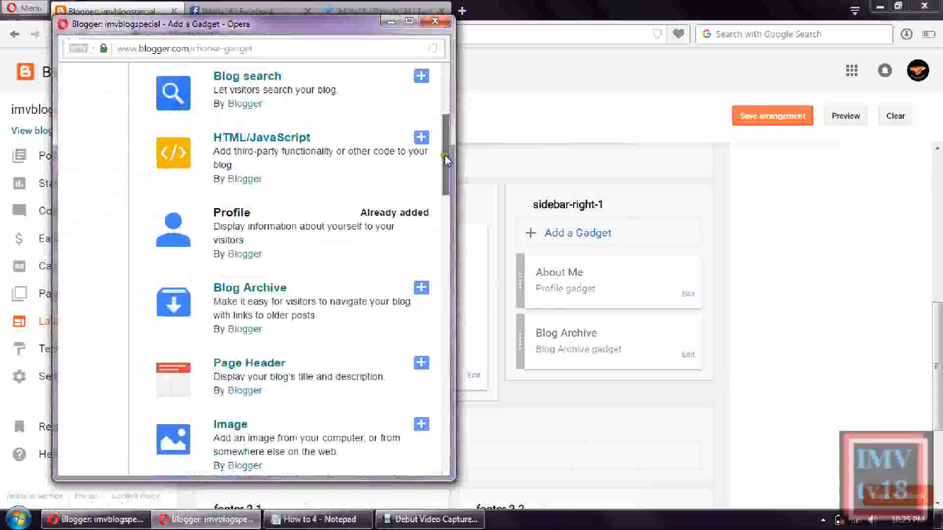
left_click(421, 136)
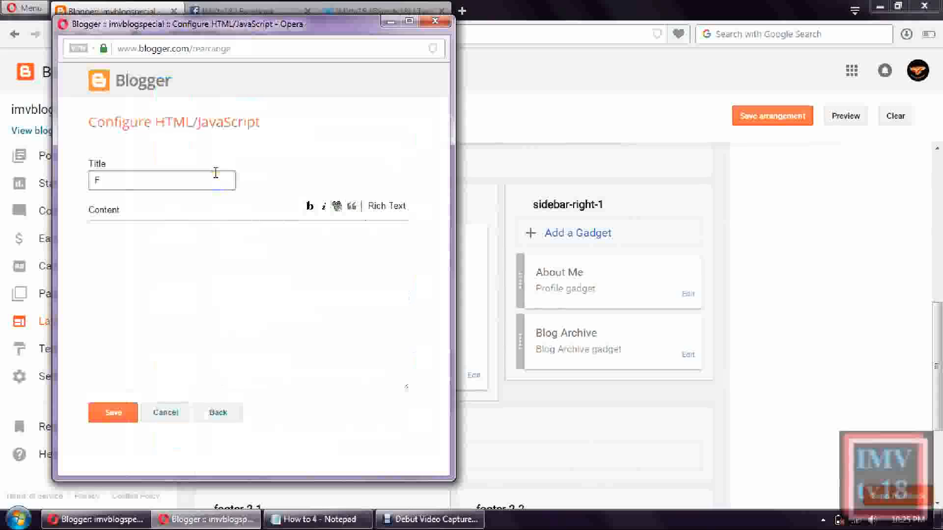
Step: Title the gadget "Follow", paste the copied icon HTML as its content, and save both the gadget and the layout arrangement
type("Follow")
left_click(197, 305)
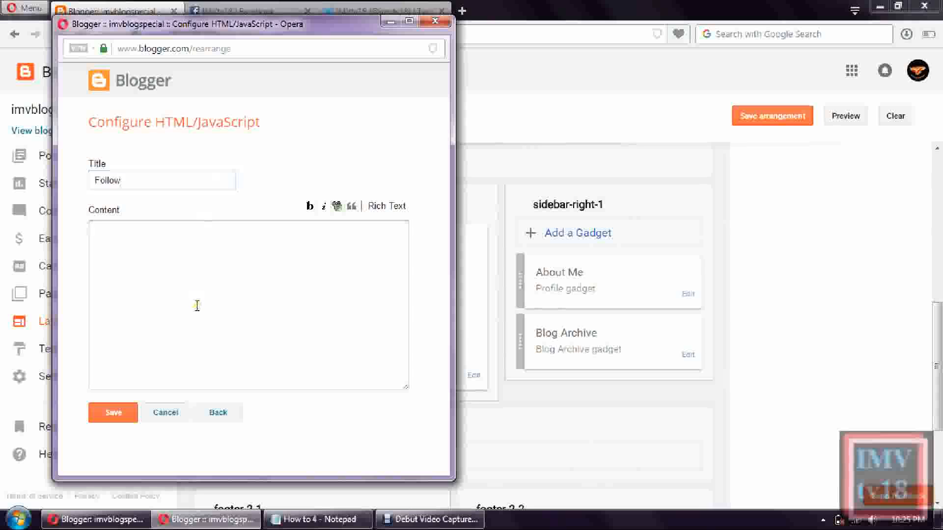
key("ctrl+v")
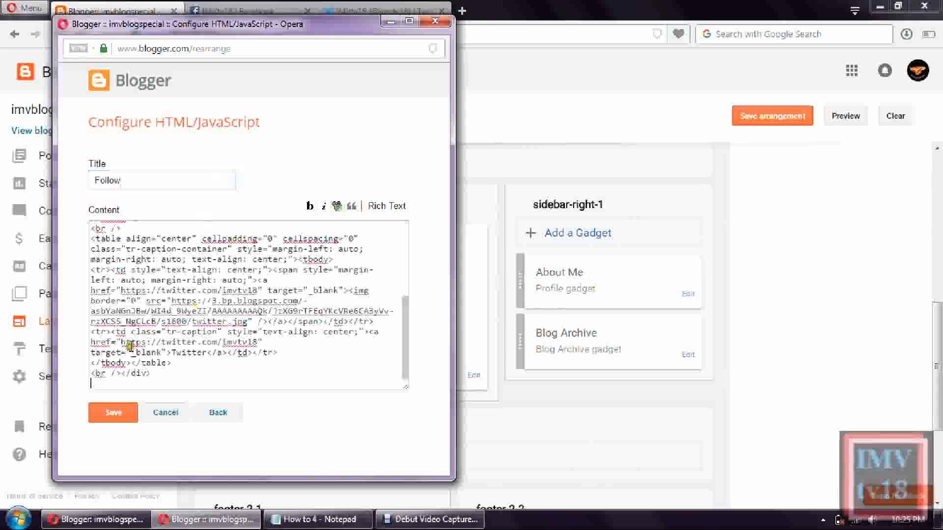
left_click(121, 419)
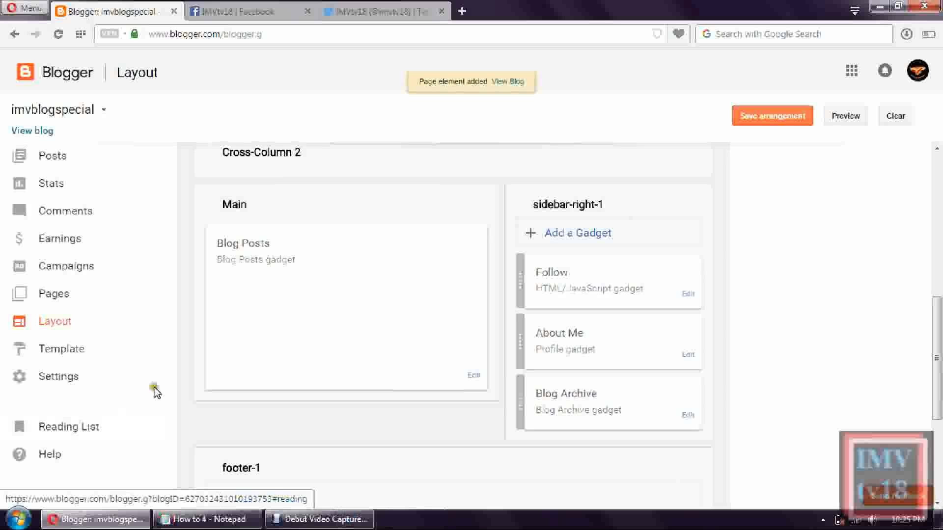
left_click(769, 118)
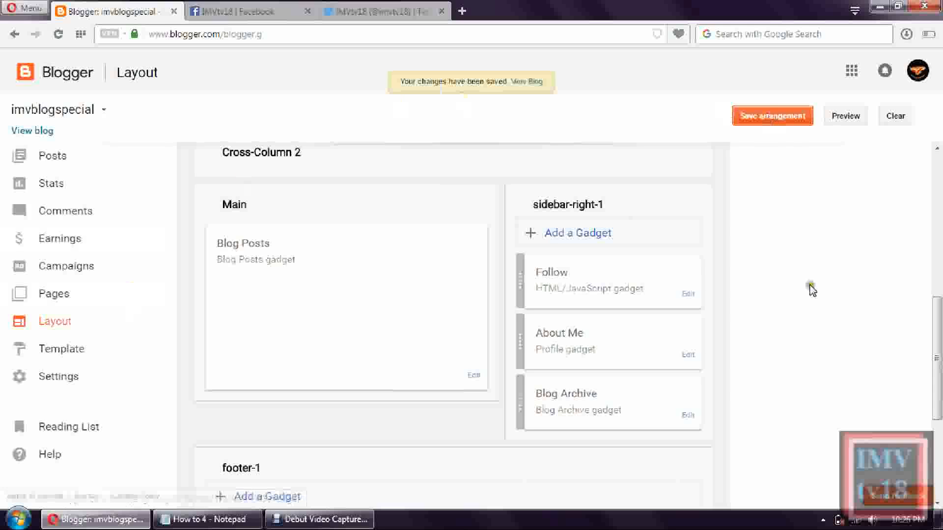
Step: View the live blog and test the Facebook and Twitter icon links in the Follow gadget, returning to the Blogger dashboard
left_click_drag(939, 366, 939, 224)
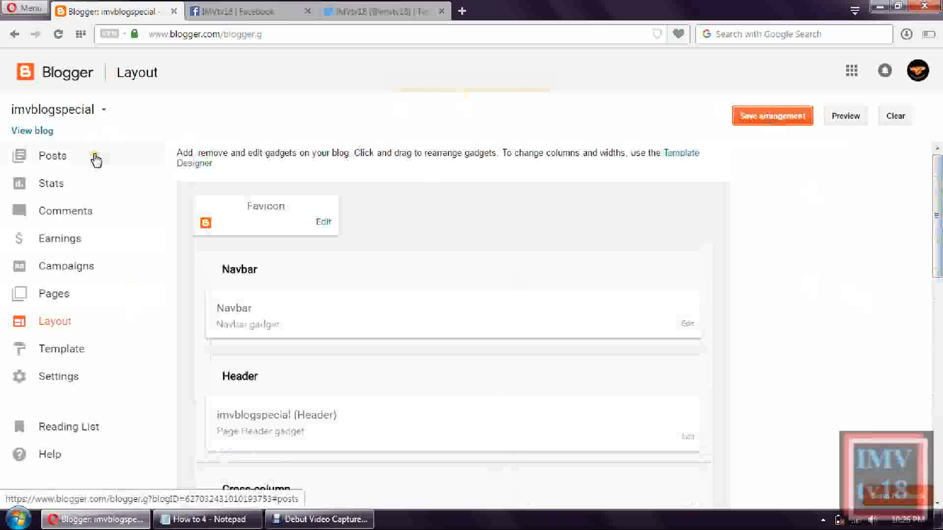
left_click(38, 133)
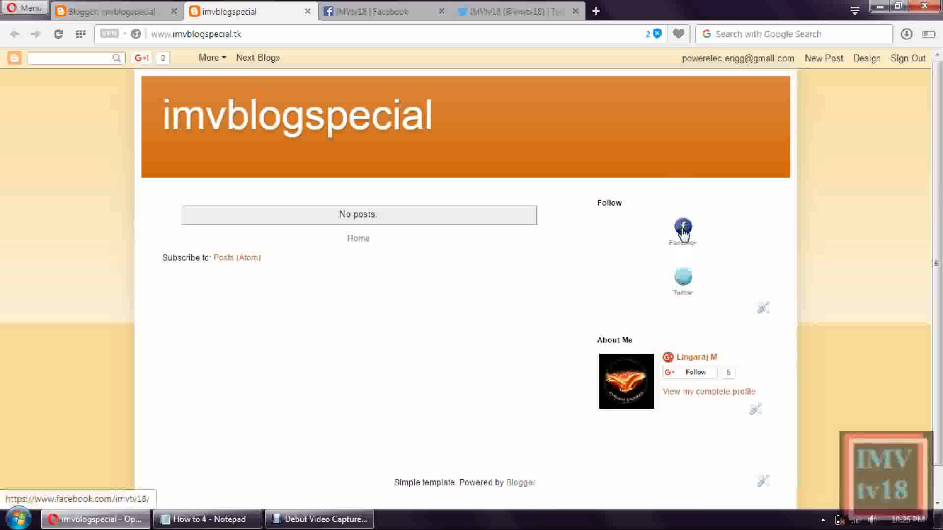
left_click(683, 233)
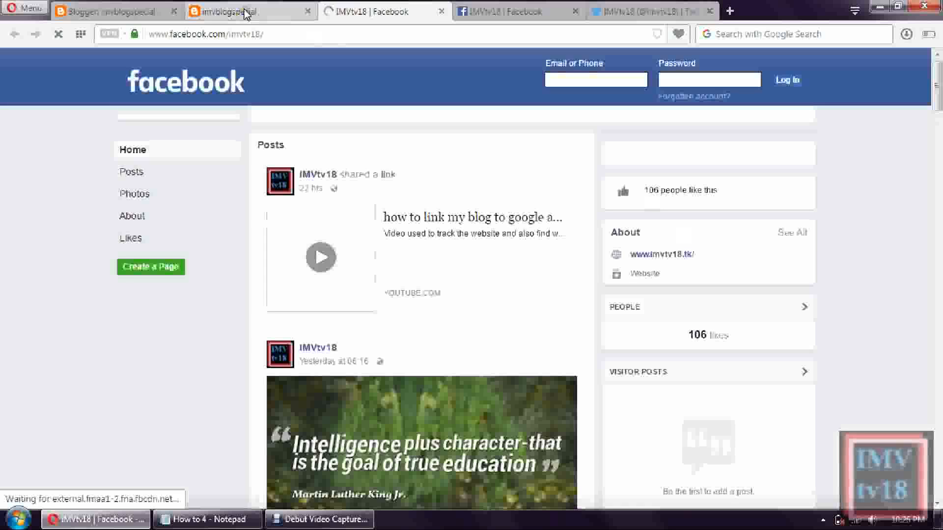
left_click(246, 14)
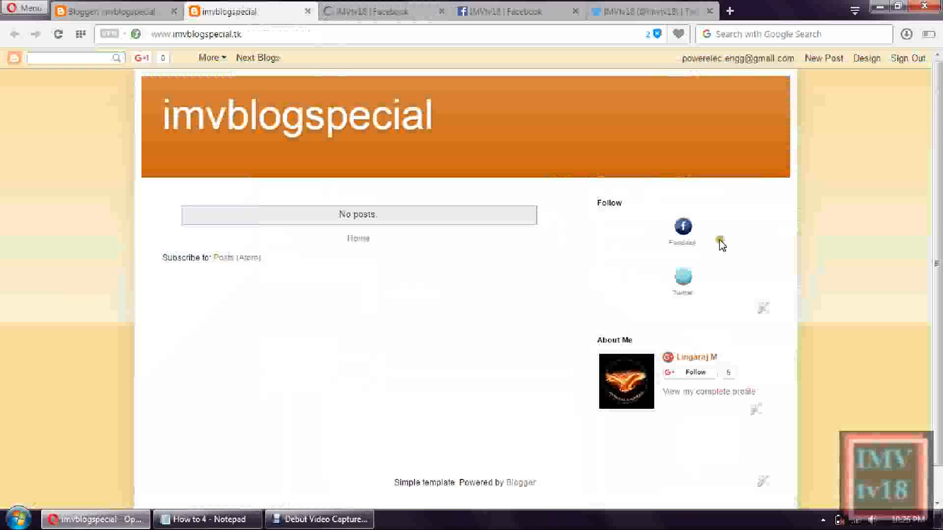
left_click(690, 284)
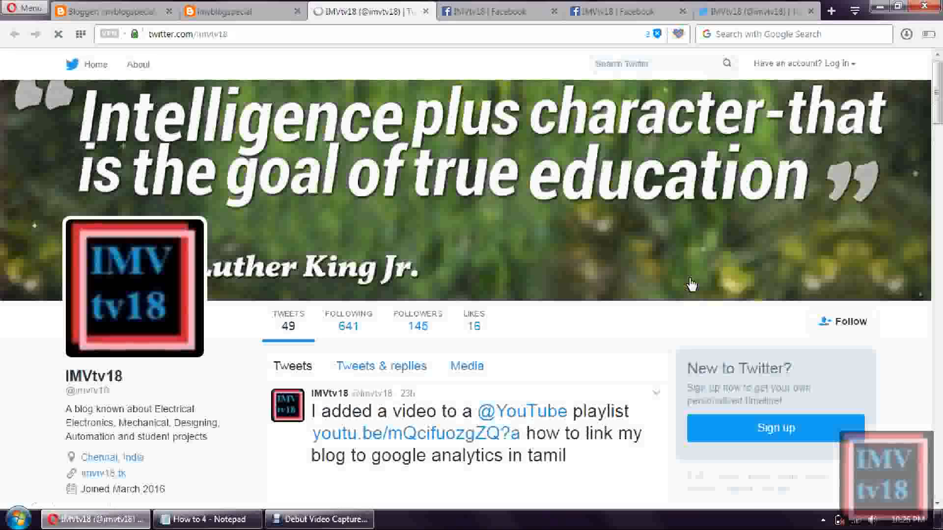
left_click(215, 12)
left_click(78, 12)
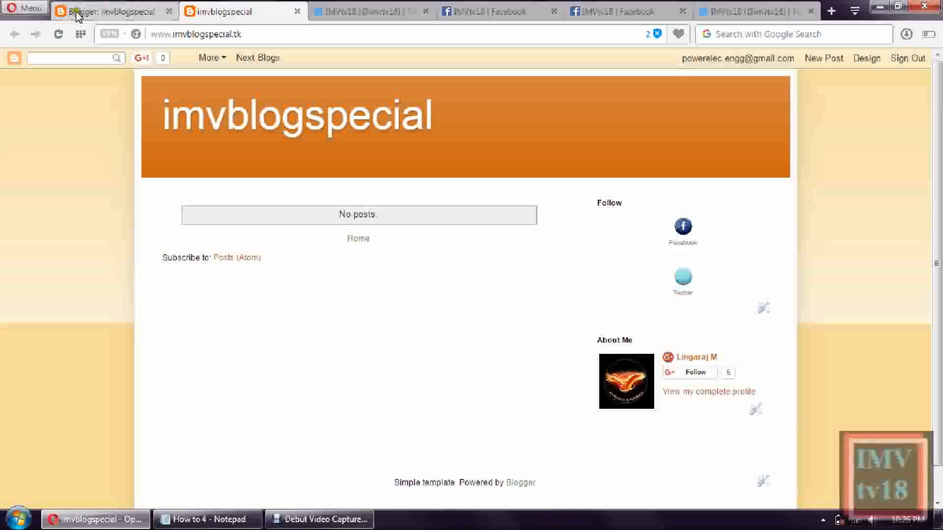